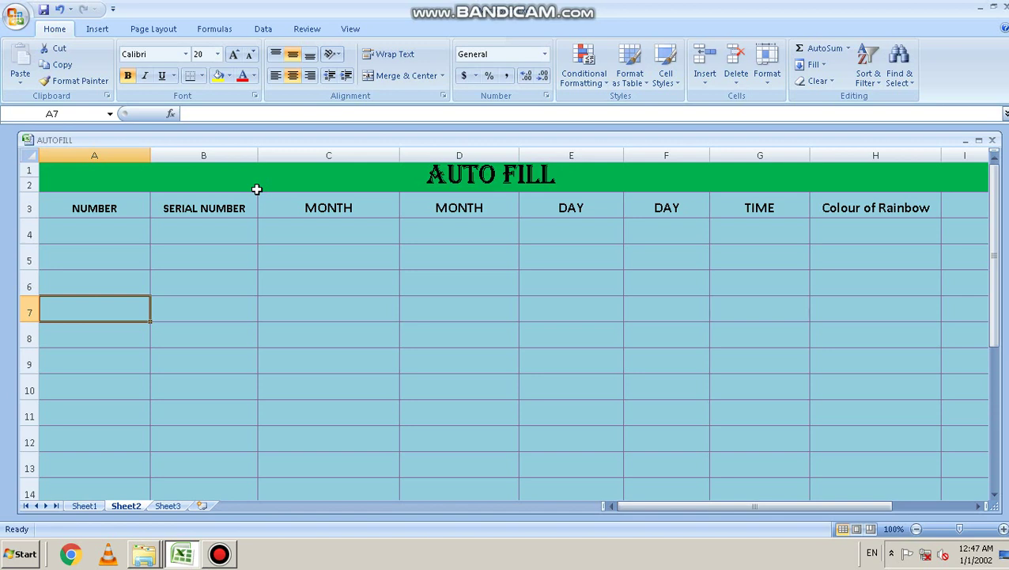
# Enter 1 in A4 and copy it down through A11.
pyautogui.click(93, 227)
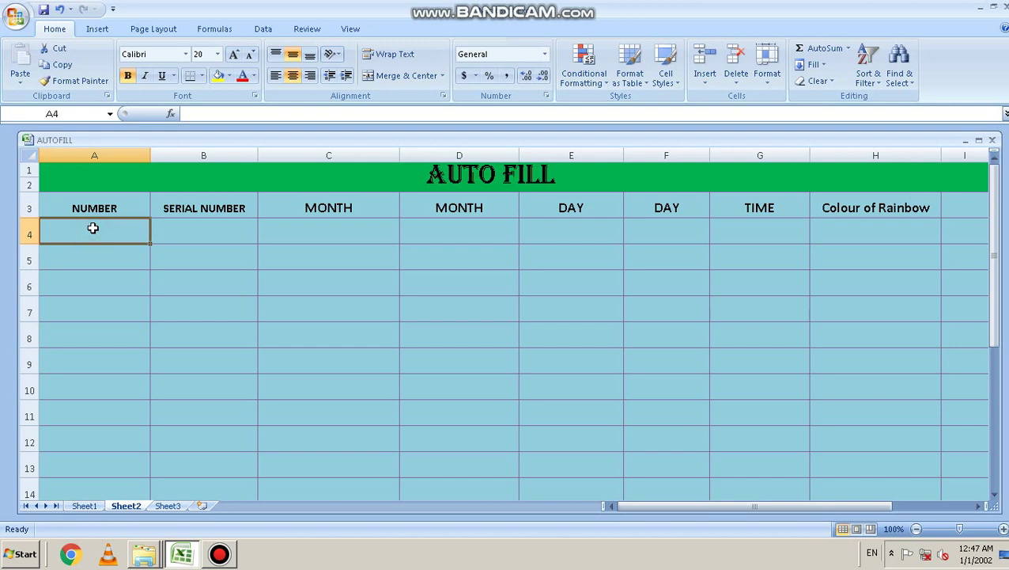
pyautogui.write('1')
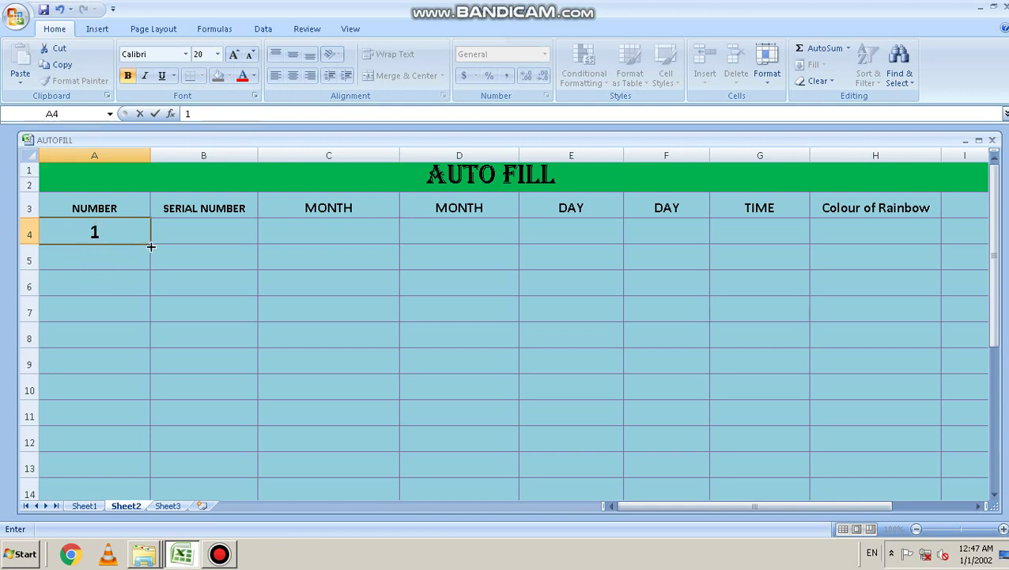
pyautogui.moveTo(150, 246); pyautogui.dragTo(135, 328)
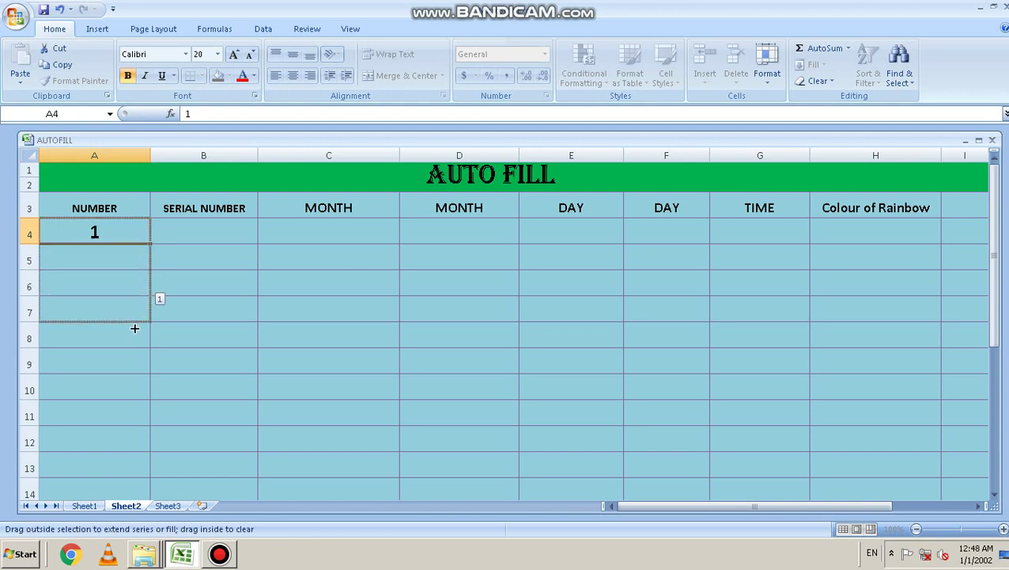
pyautogui.moveTo(134, 328); pyautogui.dragTo(123, 416)
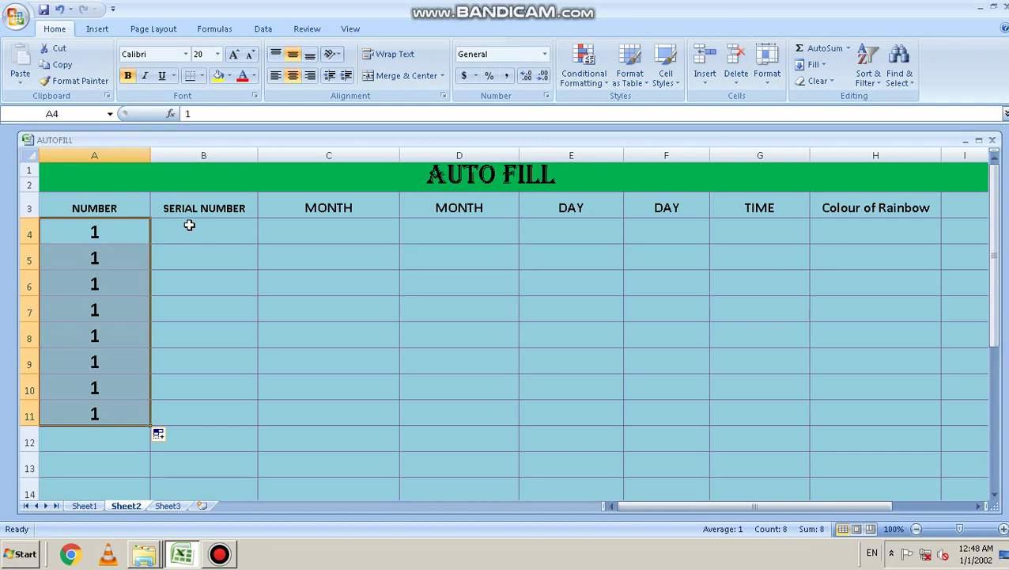
# Enter 1 and 2 in B4:B5 and extend the series to 8 in B11.
pyautogui.click(189, 225)
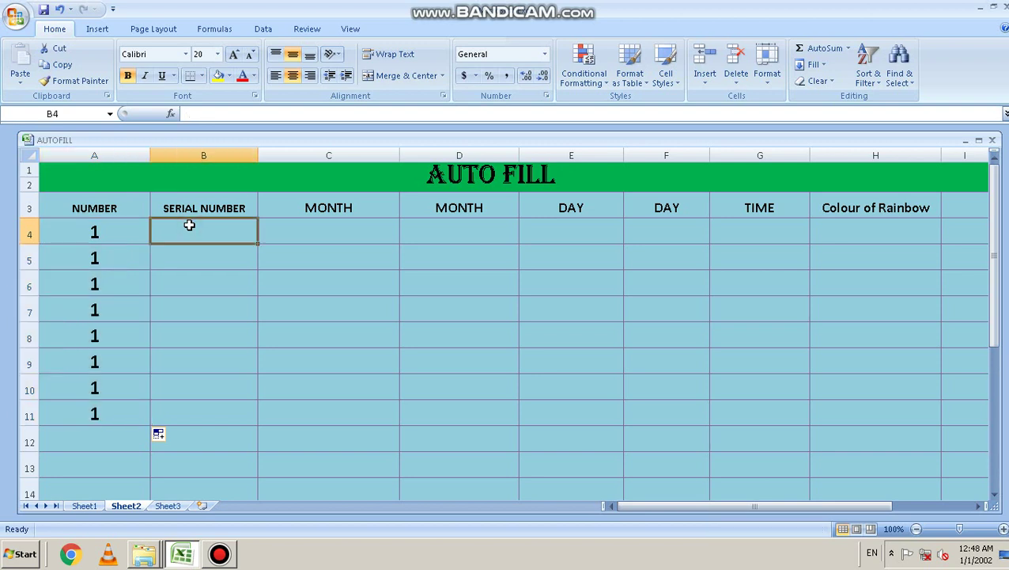
pyautogui.write('1')
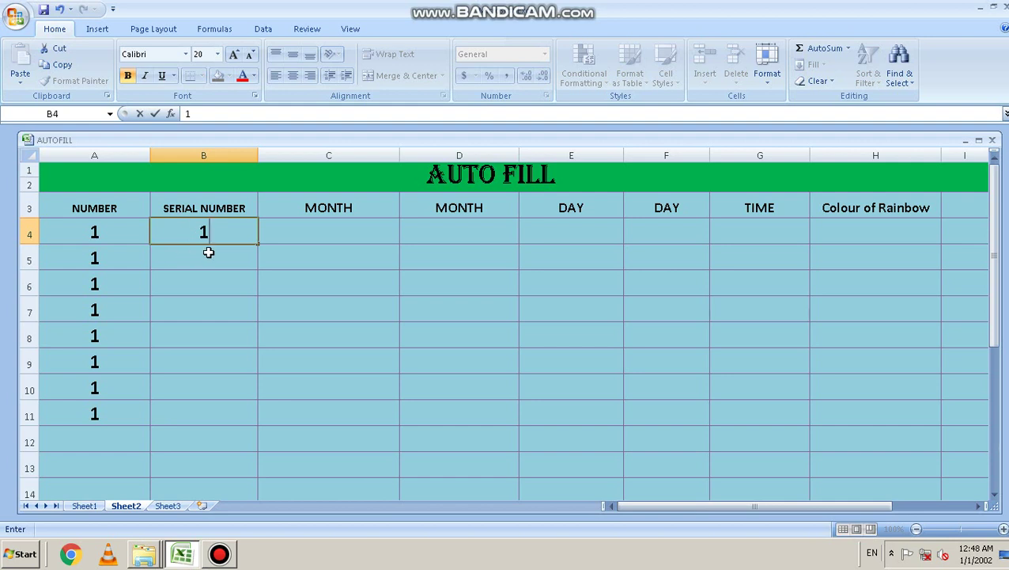
pyautogui.click(208, 251)
pyautogui.write('2')
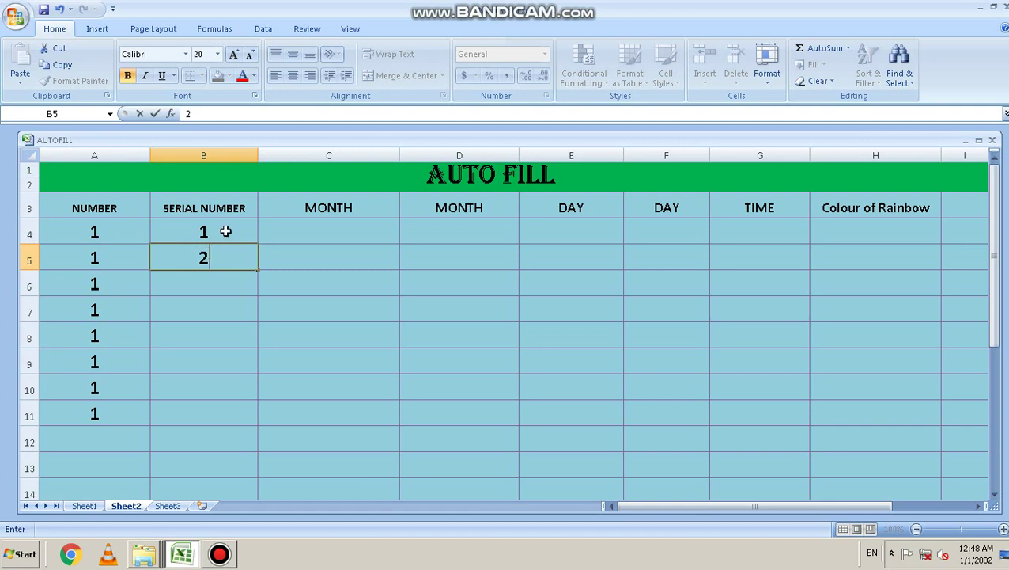
pyautogui.click(220, 229)
pyautogui.moveTo(220, 229); pyautogui.dragTo(213, 258)
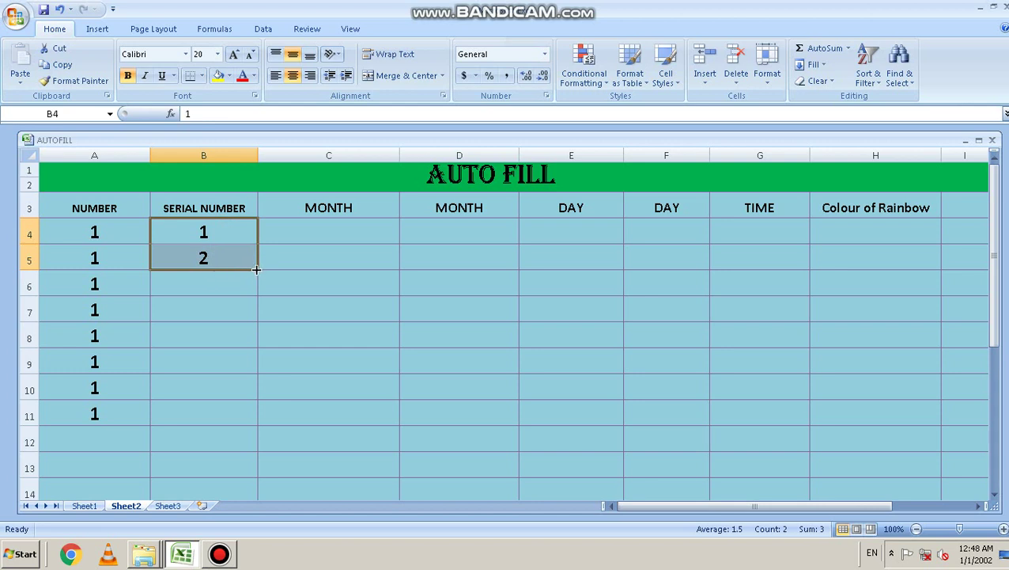
pyautogui.moveTo(256, 269); pyautogui.dragTo(239, 417)
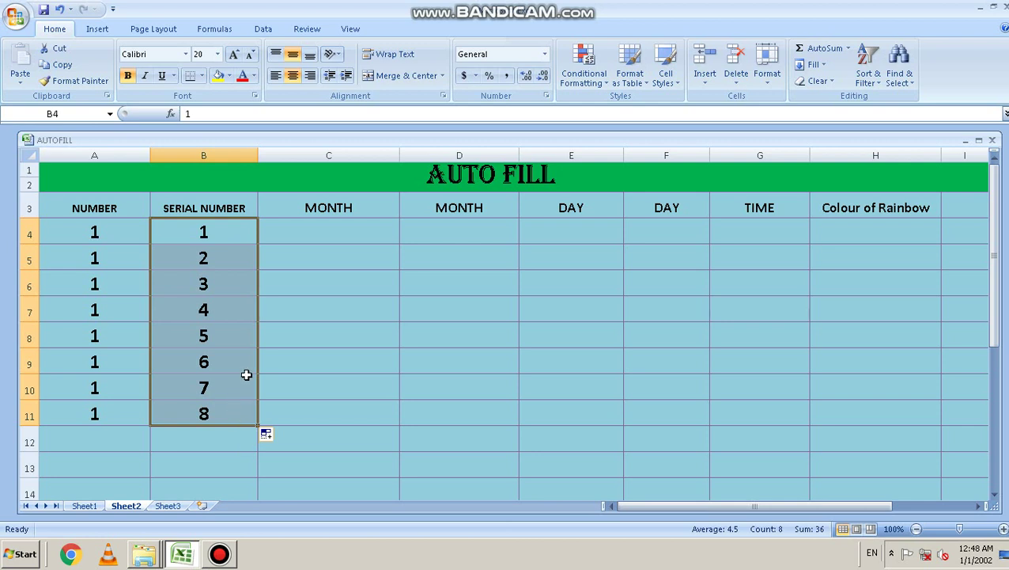
# Type JANUARY in C4 and auto-fill month names down to C17.
pyautogui.click(318, 224)
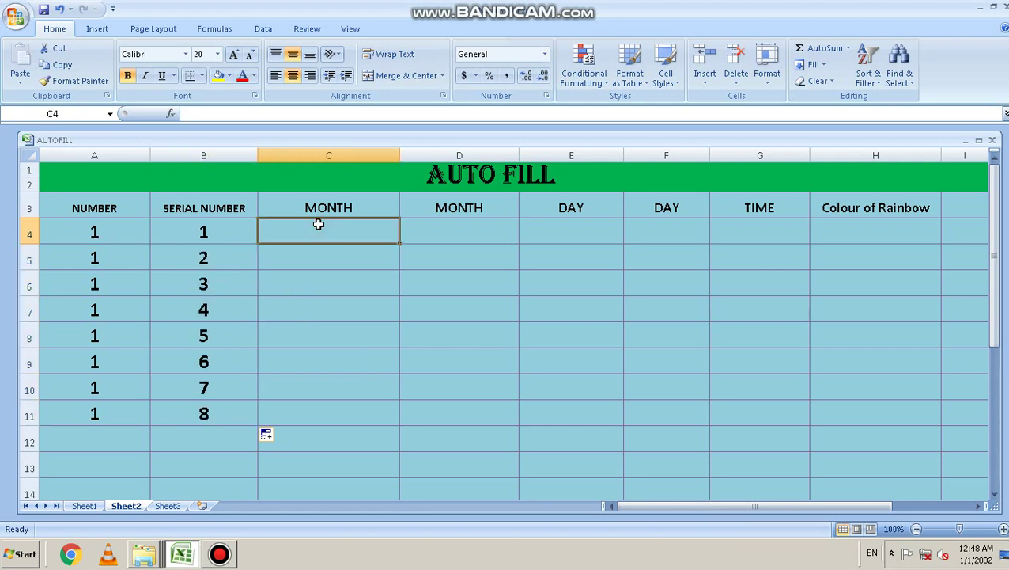
pyautogui.write('JANU')
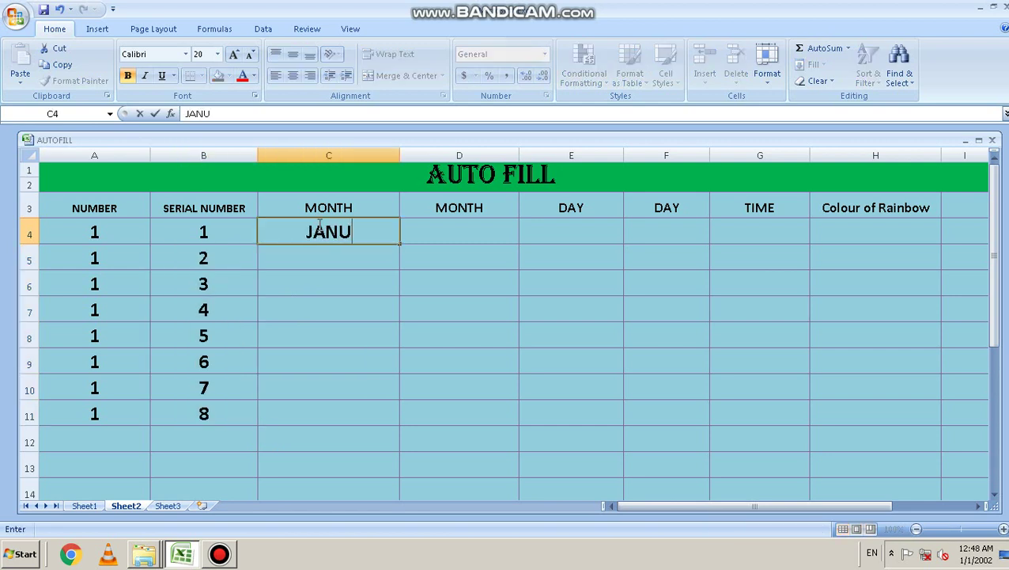
pyautogui.write('ARY')
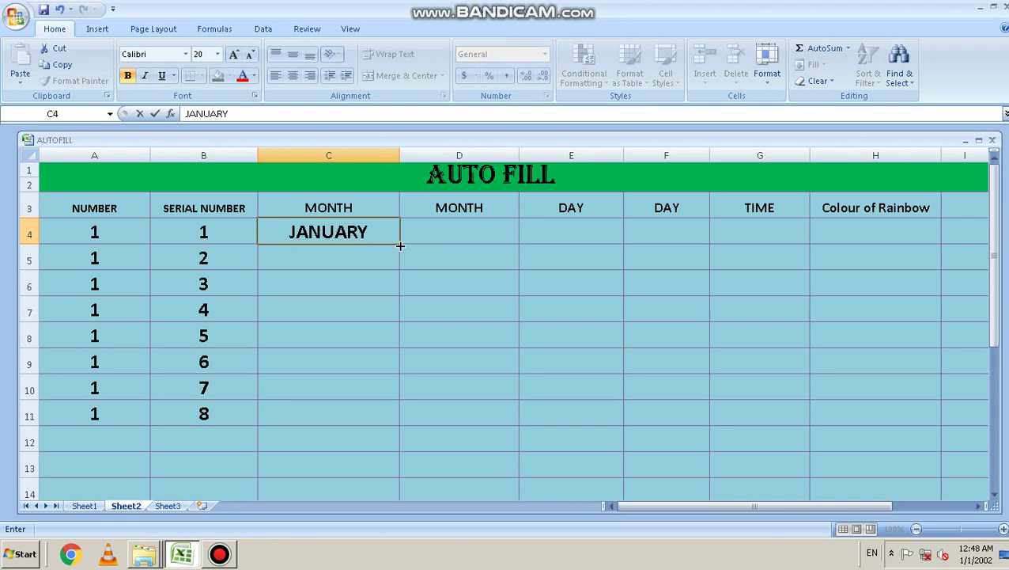
pyautogui.moveTo(400, 246)
pyautogui.mouseDown()
pyautogui.moveTo(383, 491)
pyautogui.moveTo(407, 480)
pyautogui.mouseUp()
pyautogui.scroll(2, 397, 344)
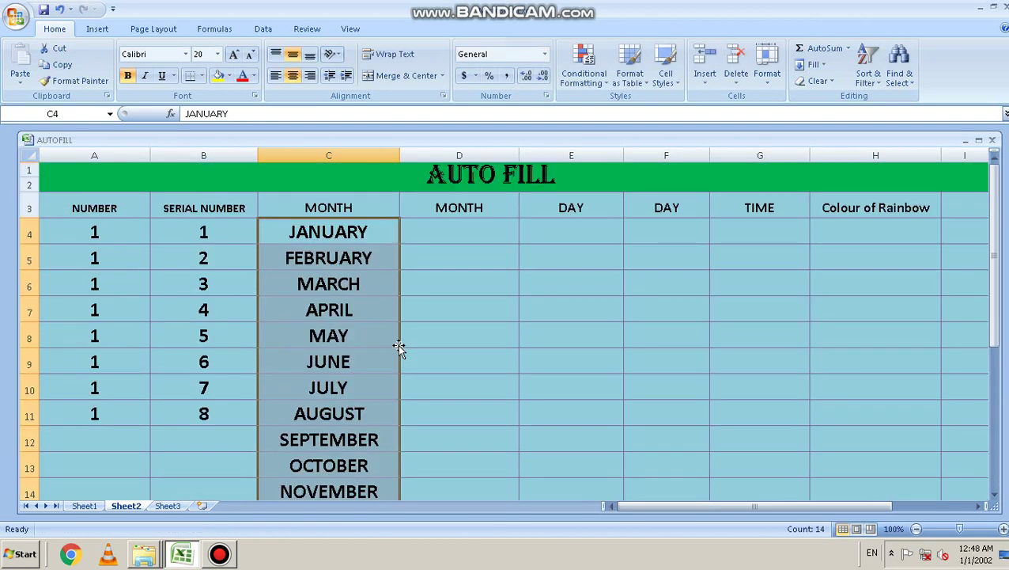
pyautogui.scroll(-2, 338, 416)
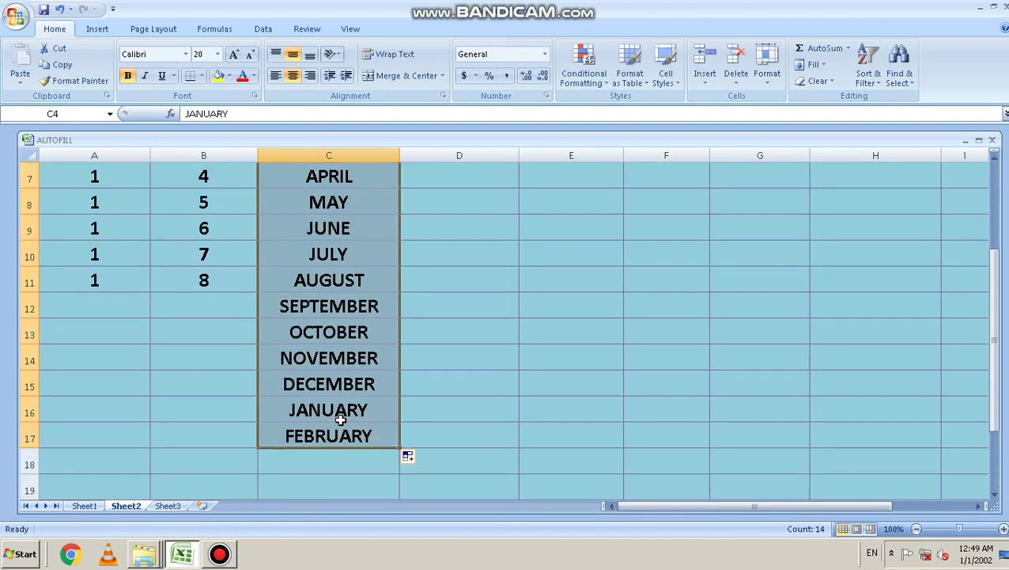
pyautogui.scroll(2, 341, 419)
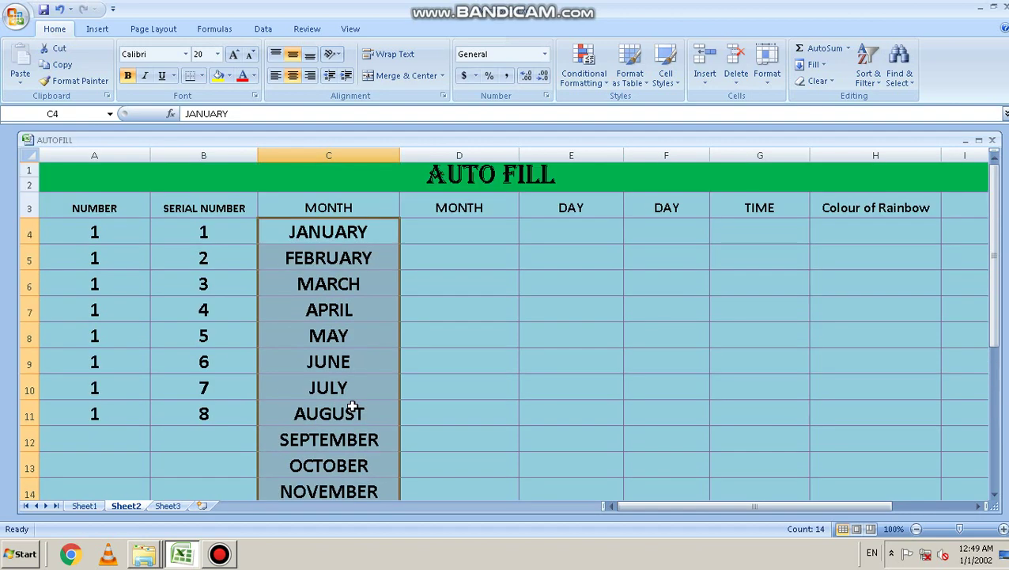
# Type JAN in D4 and auto-fill short month names down to D16.
pyautogui.click(455, 232)
pyautogui.write('JA')
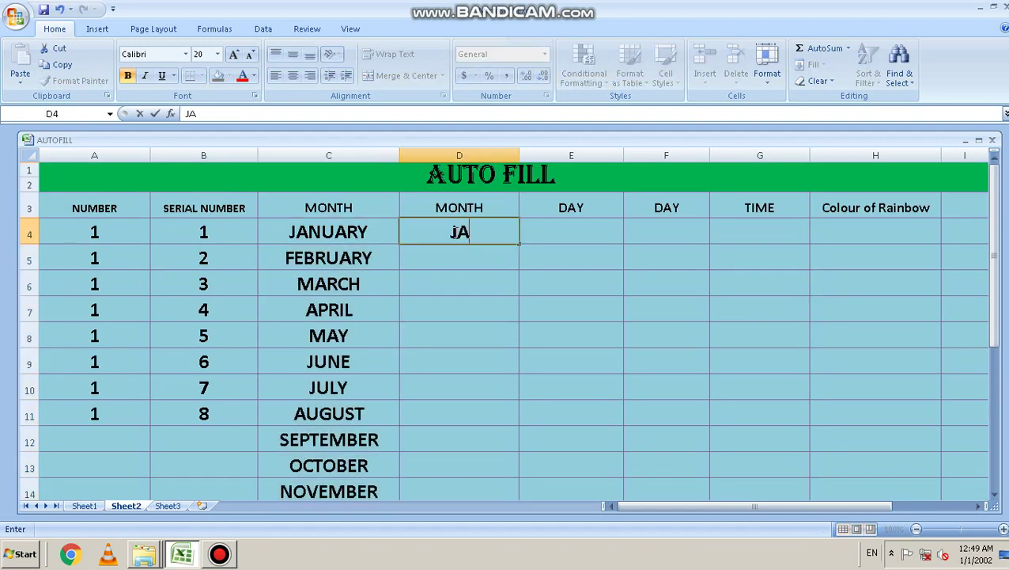
pyautogui.write('N')
pyautogui.click(601, 250)
pyautogui.click(471, 230)
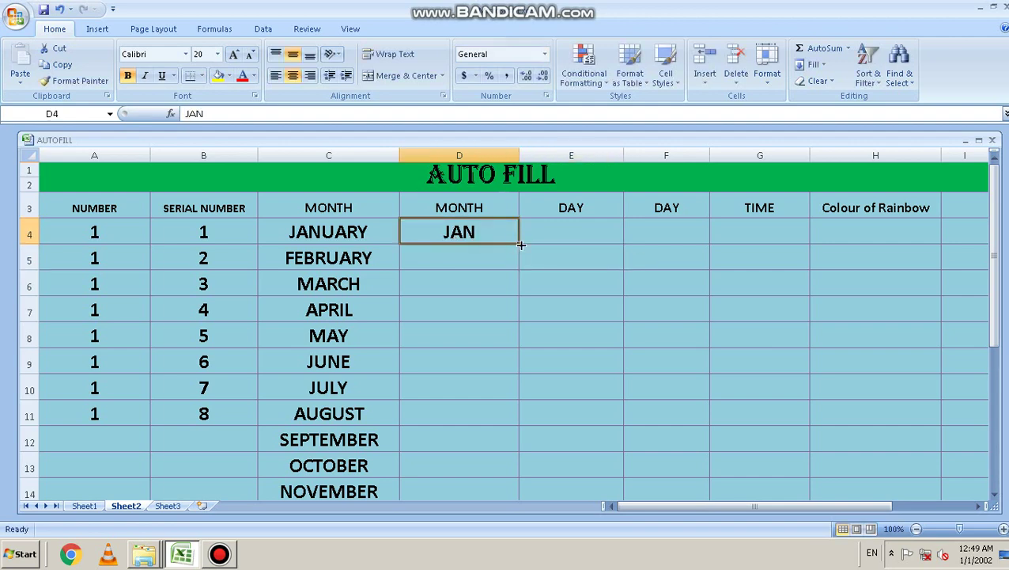
pyautogui.moveTo(520, 243); pyautogui.dragTo(540, 431)
pyautogui.scroll(2, 534, 410)
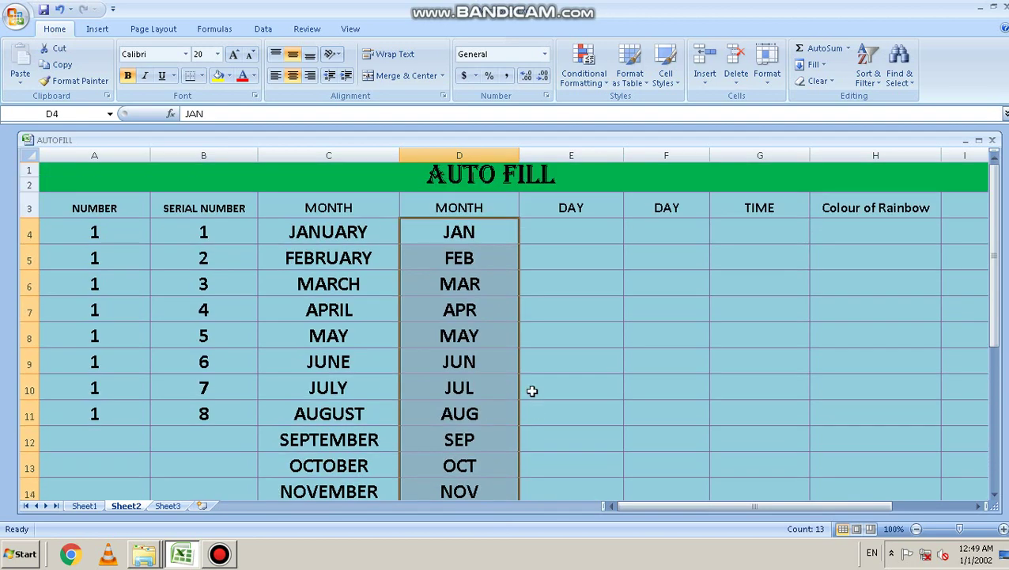
pyautogui.scroll(-1, 474, 427)
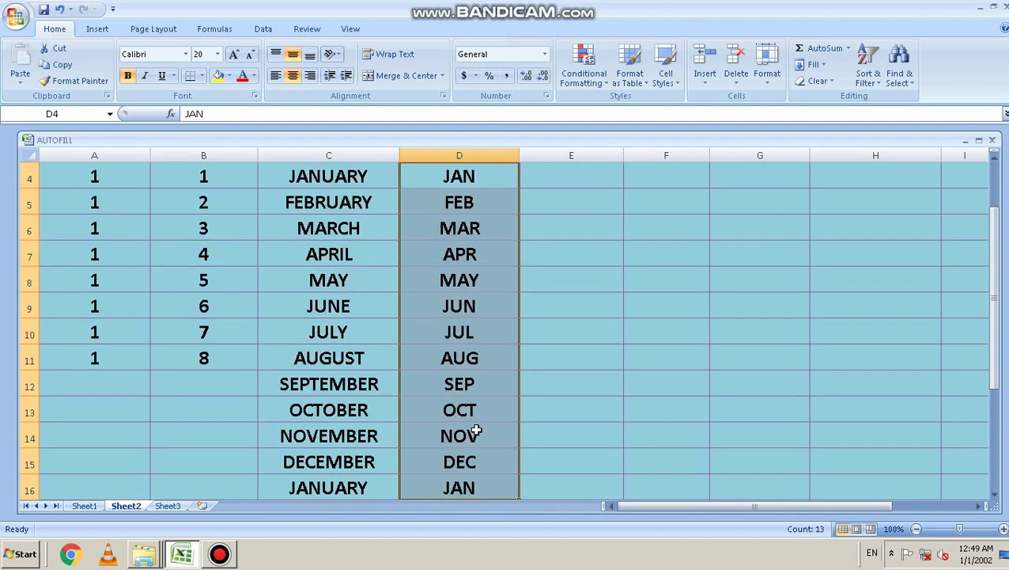
pyautogui.scroll(-1, 476, 430)
pyautogui.scroll(-1, 477, 430)
pyautogui.scroll(2, 476, 427)
pyautogui.scroll(1, 479, 418)
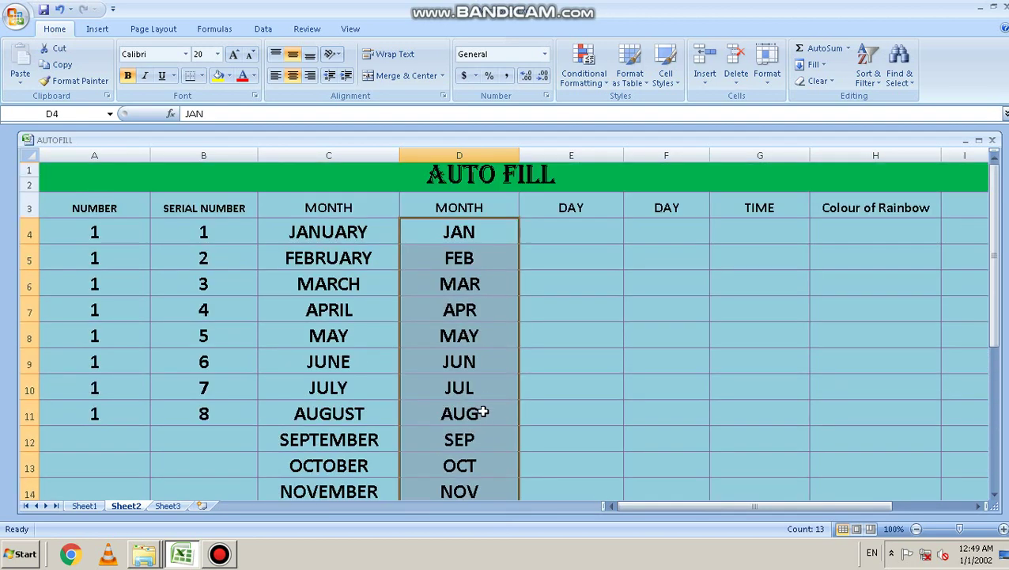
# Type SUNDAY in E4 and auto-fill weekday names down to E17.
pyautogui.click(564, 226)
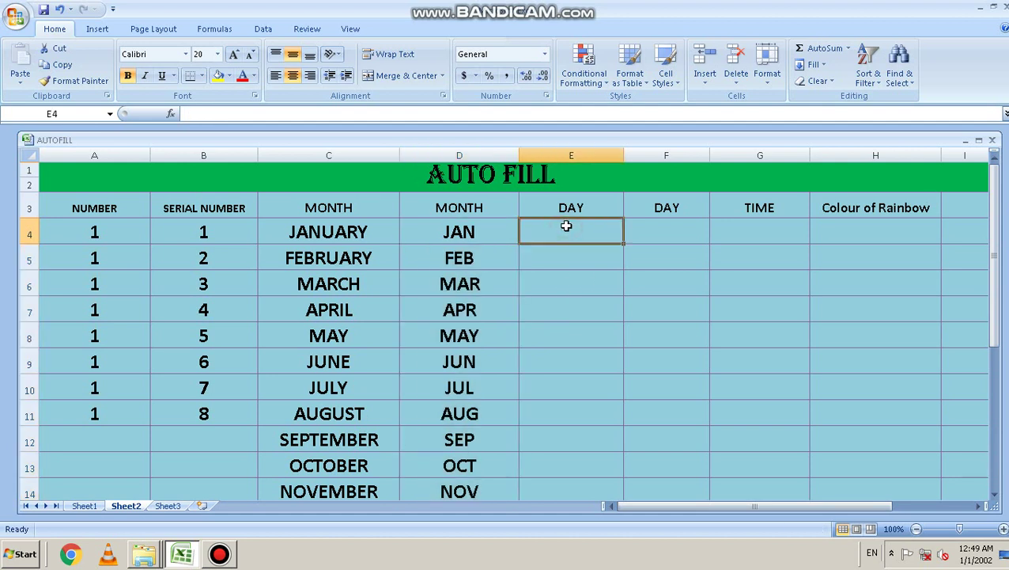
pyautogui.write('SUND')
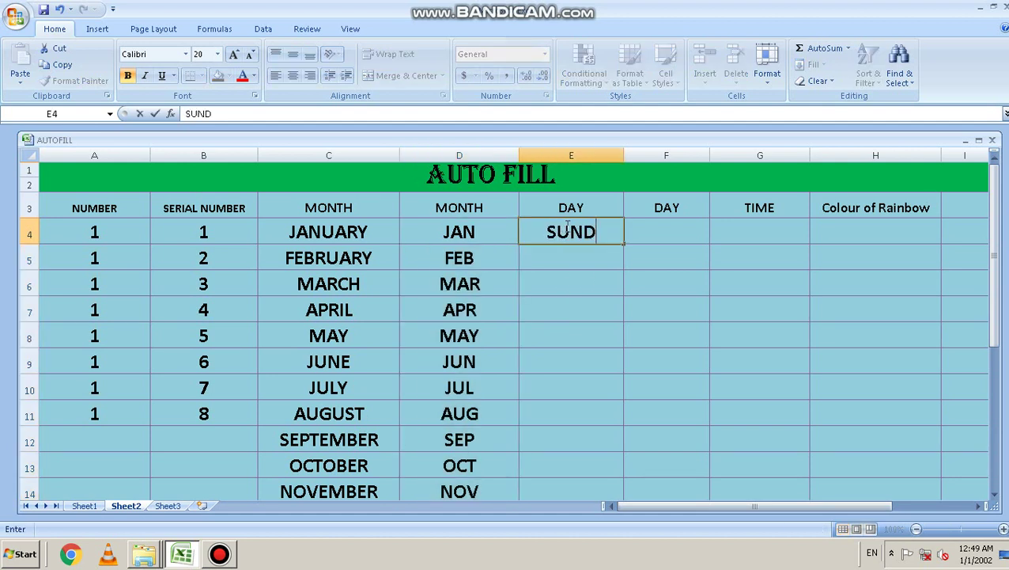
pyautogui.write('AY')
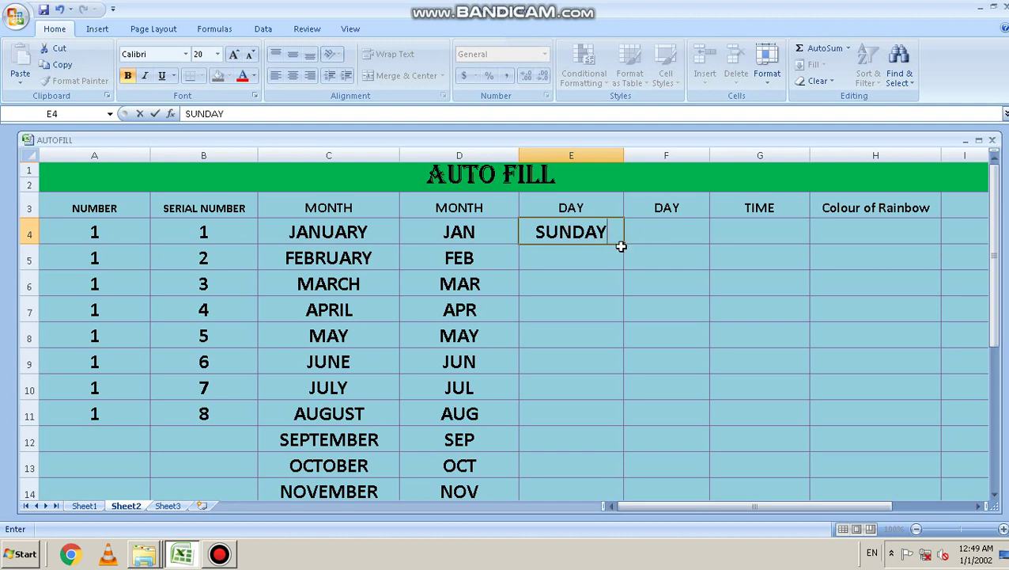
pyautogui.moveTo(622, 244); pyautogui.dragTo(592, 507)
pyautogui.scroll(2, 558, 443)
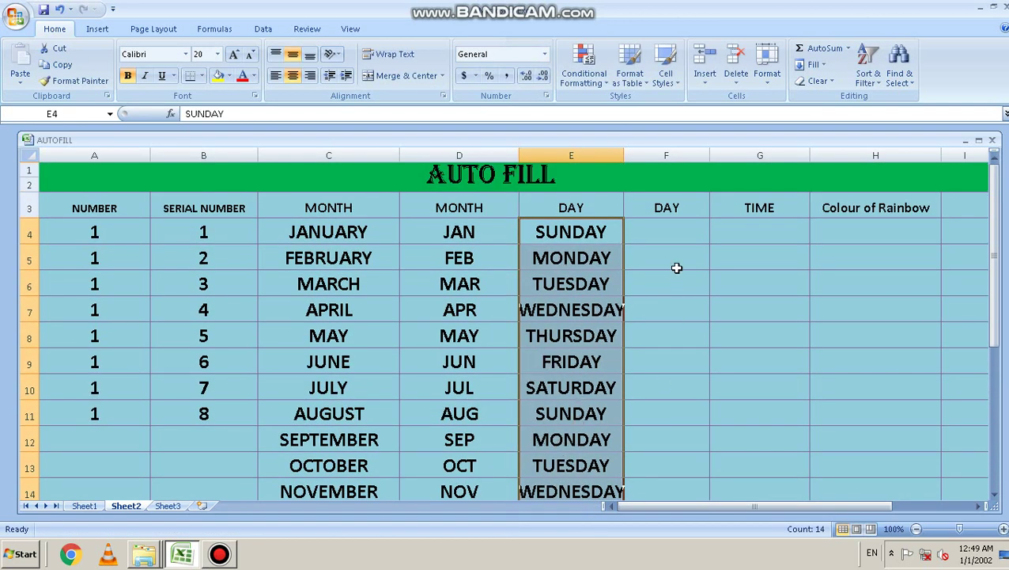
# Type SUN in F4 and auto-fill short day names down to F13.
pyautogui.click(672, 233)
pyautogui.write('S')
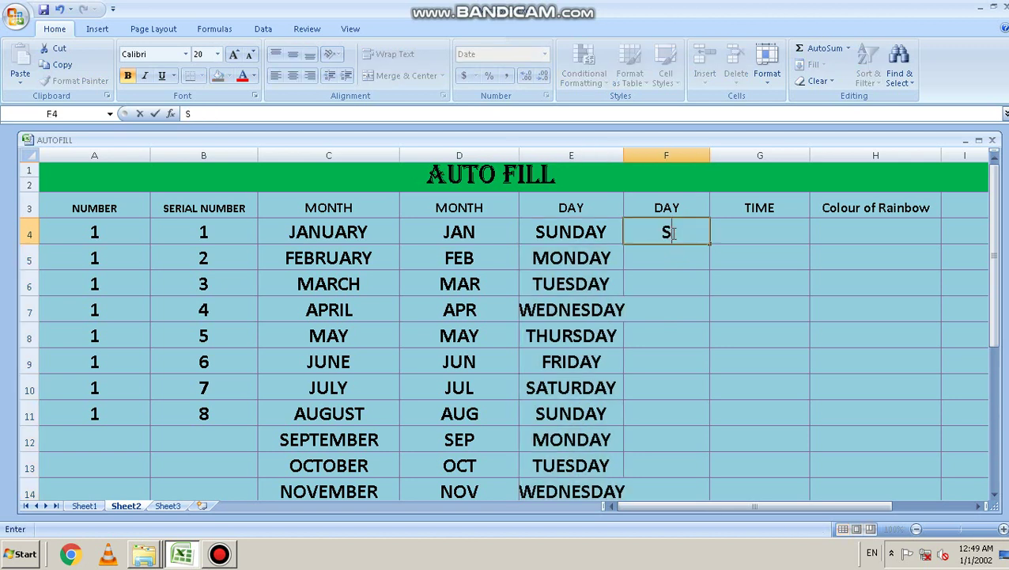
pyautogui.write('UN')
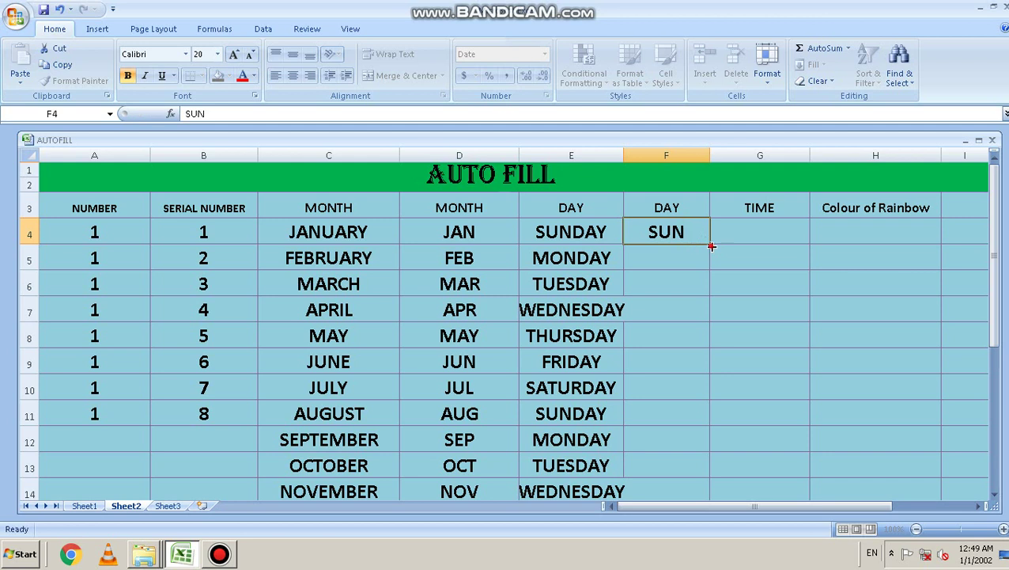
pyautogui.moveTo(716, 246); pyautogui.dragTo(712, 467)
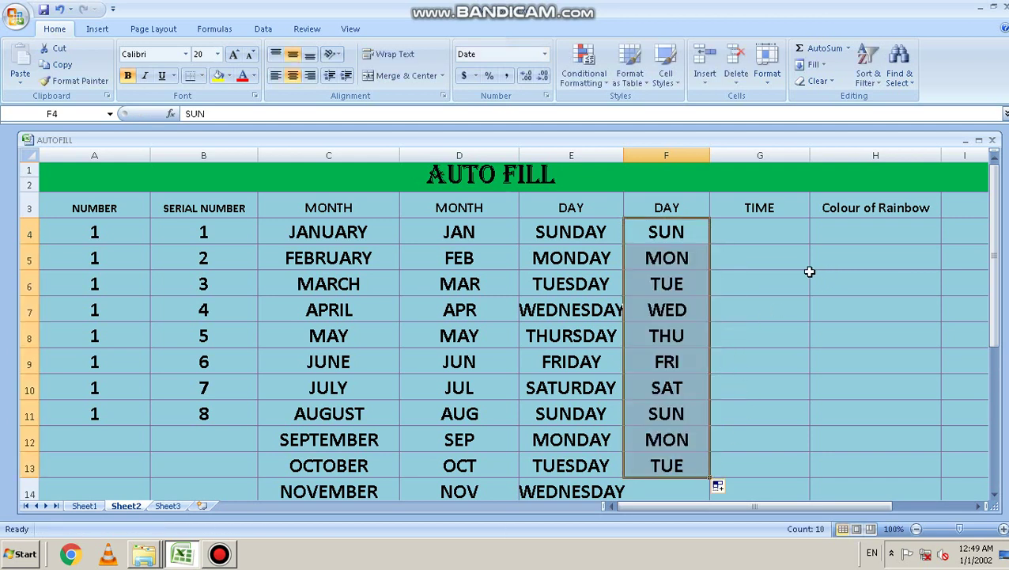
pyautogui.click(755, 228)
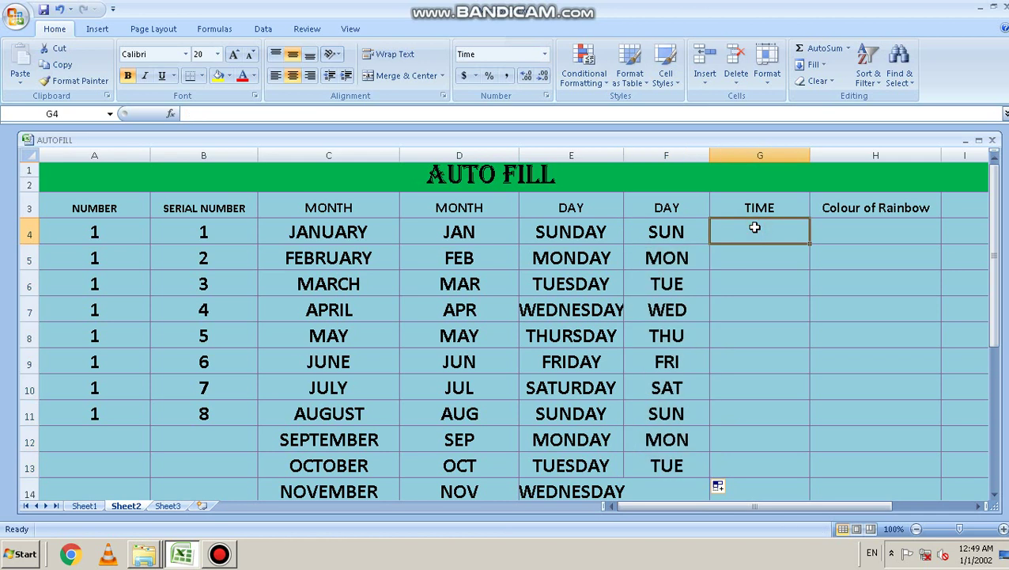
# Enter 5.15 in G4 and fill hourly times to G13, 3:36 AM through 12:36 PM.
pyautogui.write('5.')
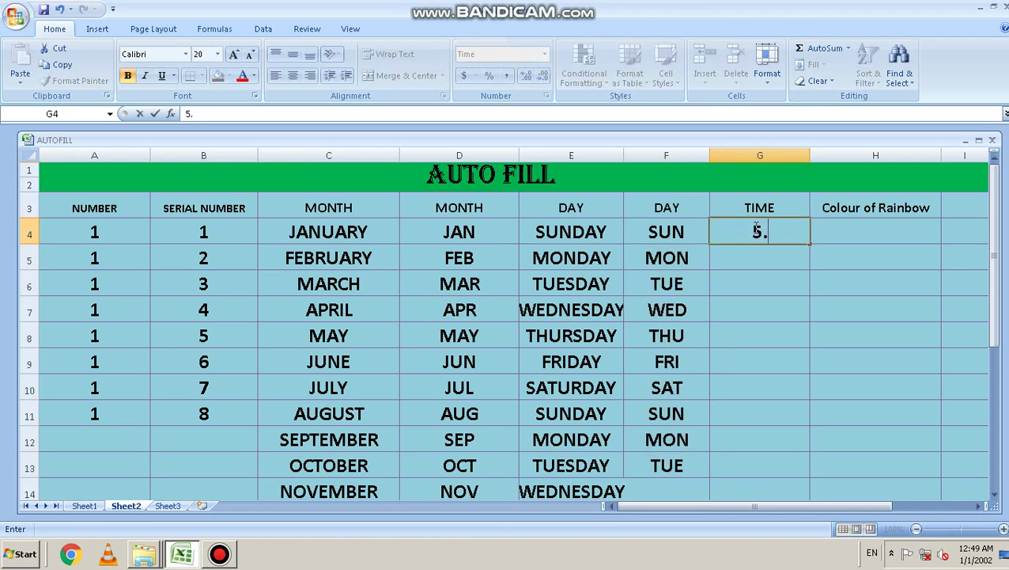
pyautogui.write('15')
pyautogui.press('Return')
pyautogui.click(756, 228)
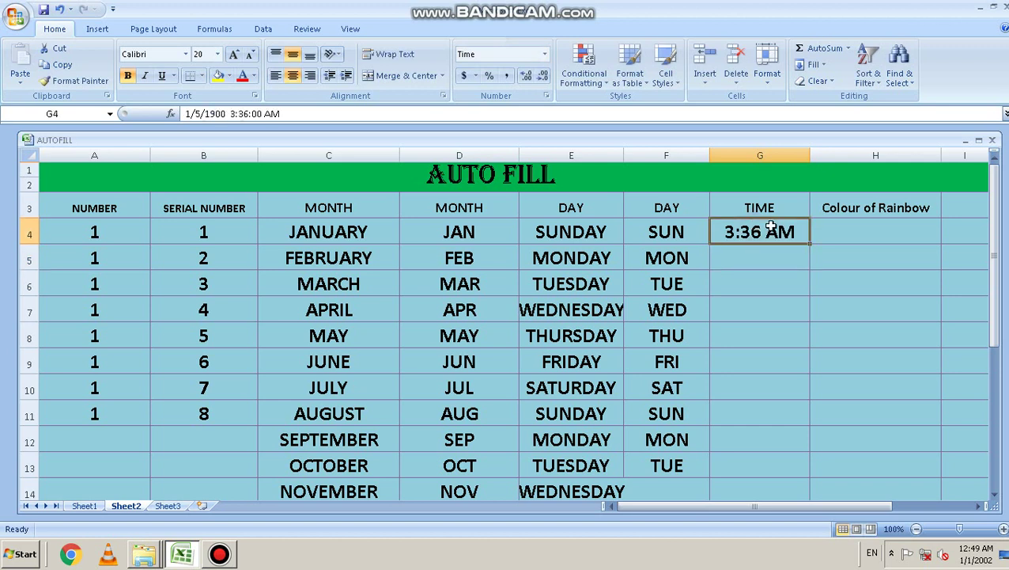
pyautogui.moveTo(807, 247); pyautogui.dragTo(796, 480)
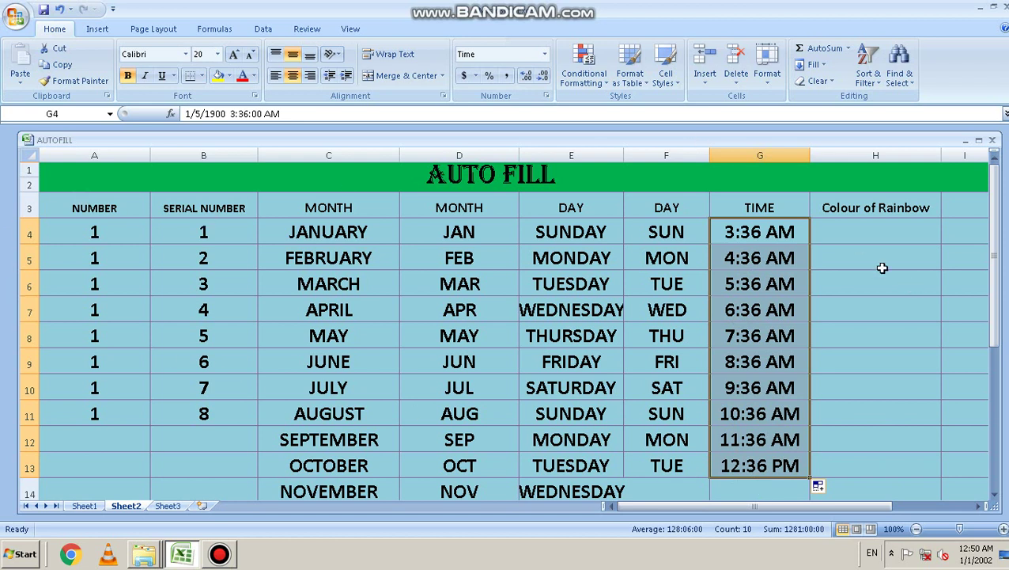
pyautogui.click(862, 231)
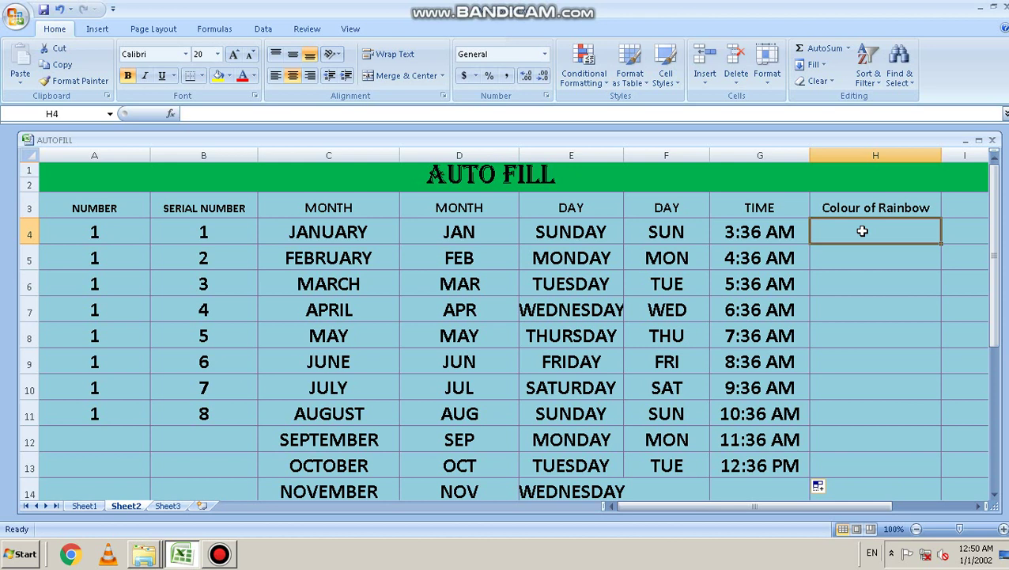
pyautogui.write('VIOL')
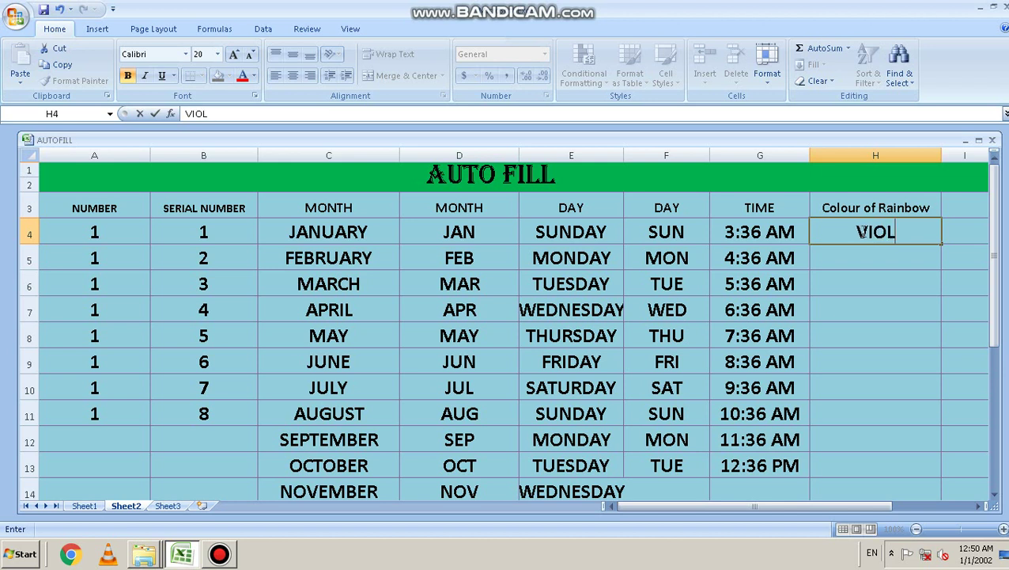
pyautogui.write('ET')
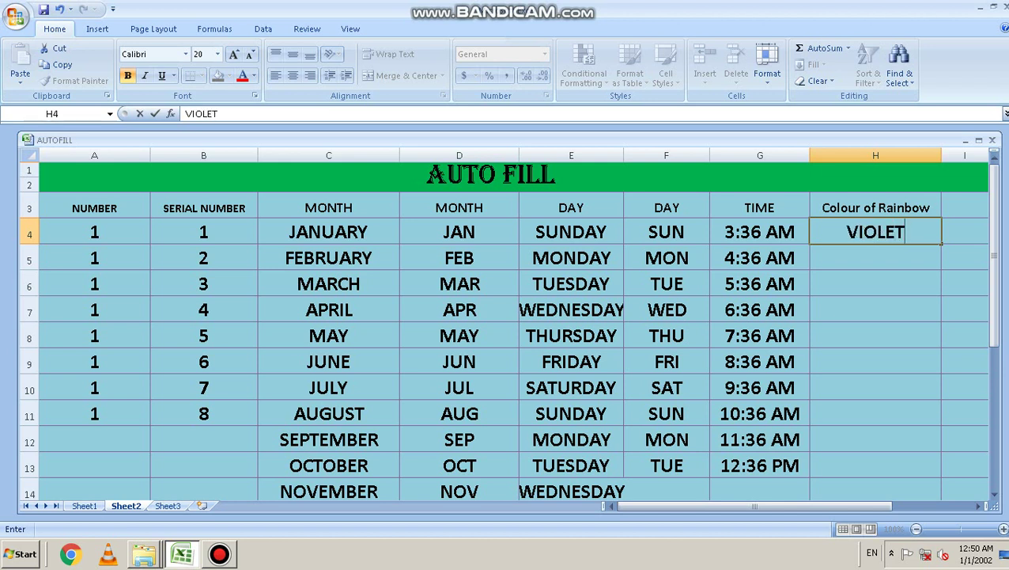
pyautogui.click(896, 282)
pyautogui.click(901, 234)
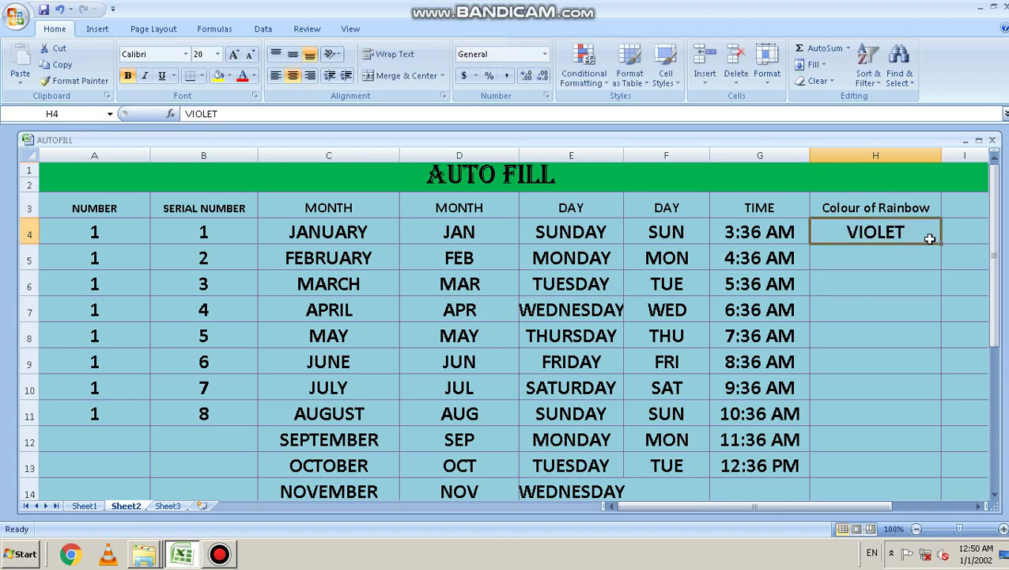
pyautogui.moveTo(940, 244); pyautogui.dragTo(942, 420)
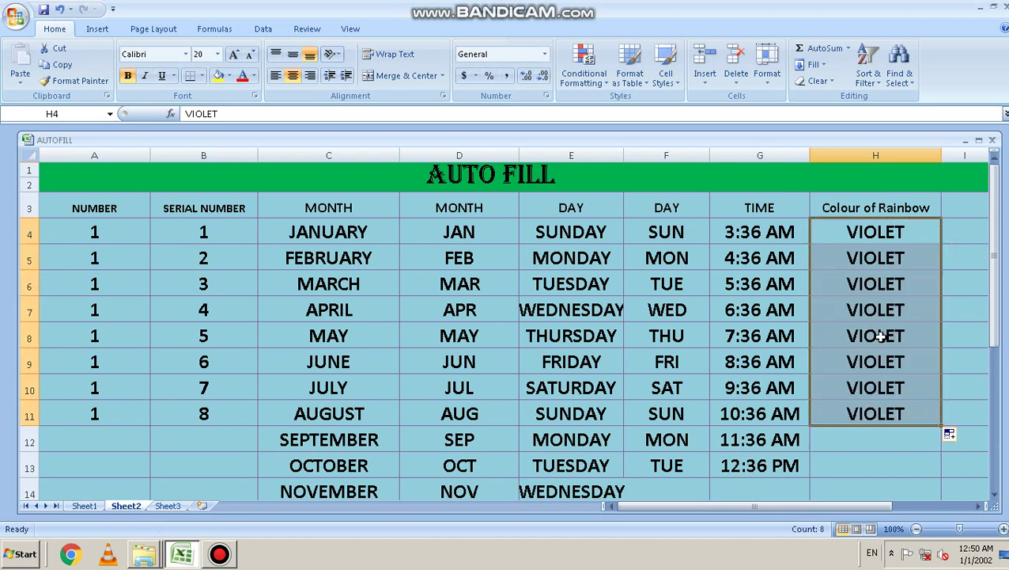
pyautogui.click(886, 276)
pyautogui.click(870, 231)
pyautogui.moveTo(870, 231); pyautogui.dragTo(864, 413)
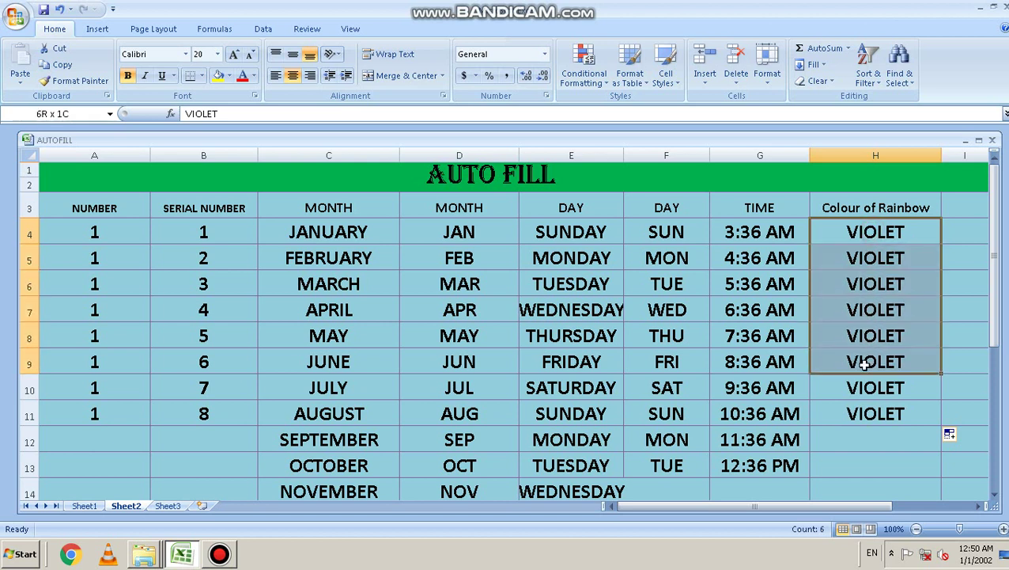
pyautogui.press('Delete')
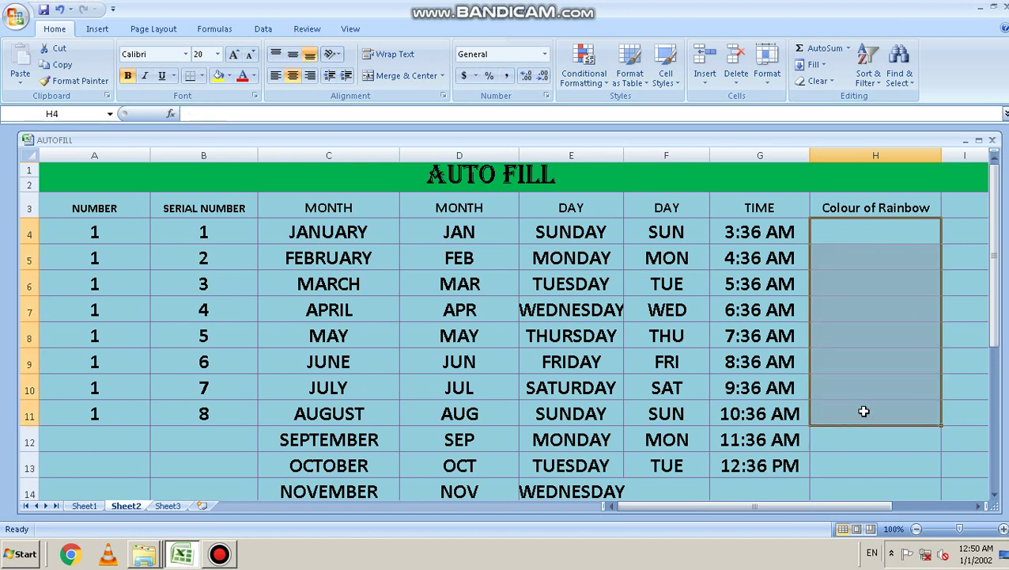
pyautogui.click(962, 238)
pyautogui.click(858, 233)
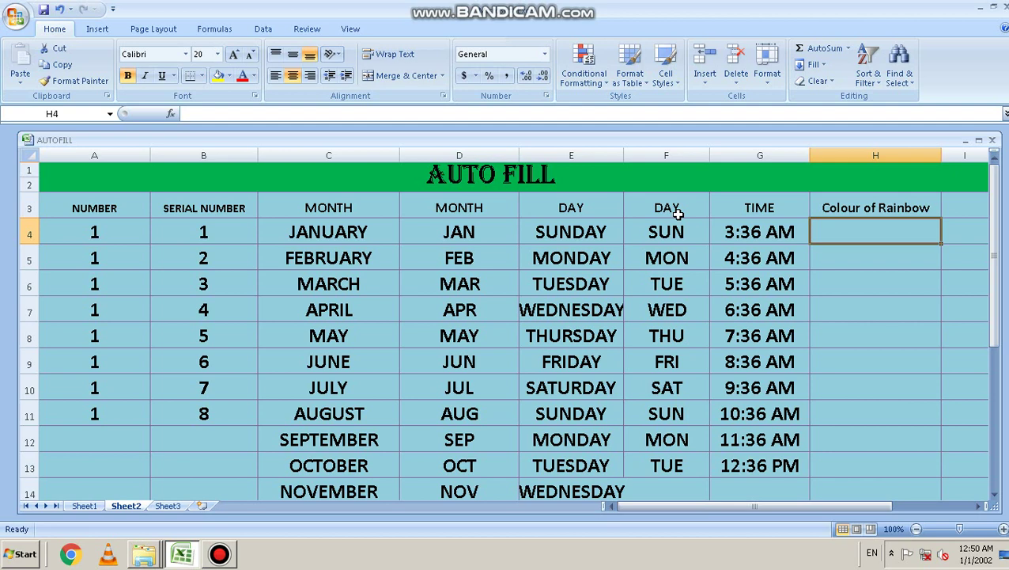
# Open Excel Options from the Office Button menu.
pyautogui.click(15, 21)
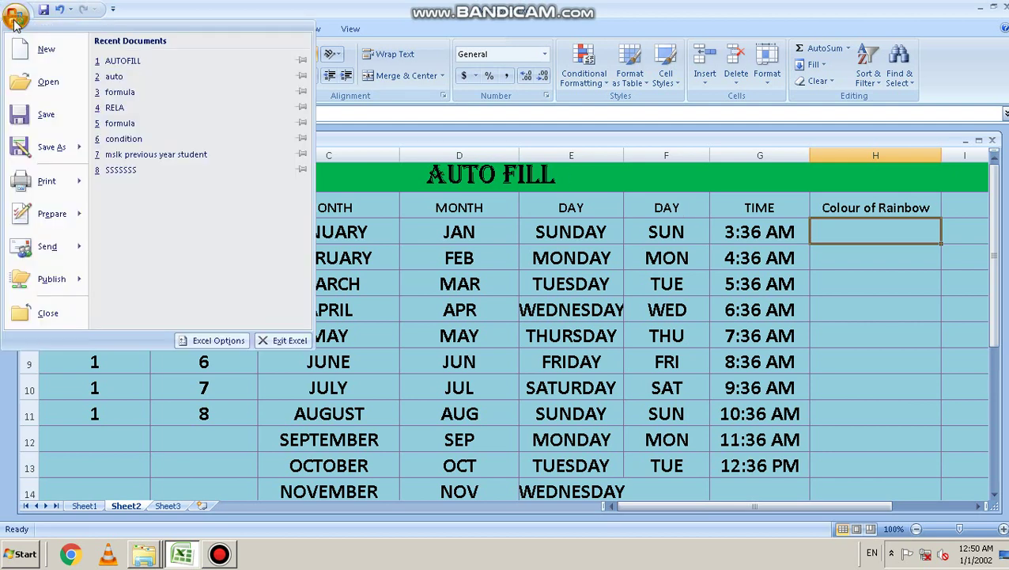
pyautogui.click(212, 342)
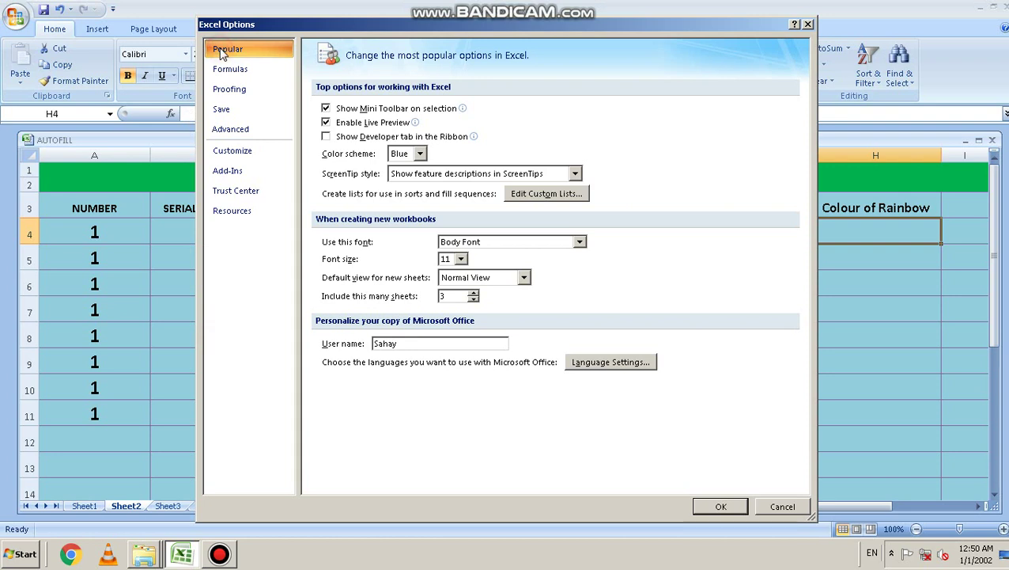
# In Edit Custom Lists, enter VIOLET, INDIGO, BLUE, GREEN, YELLOW, ORANGE, RED as list entries.
pyautogui.click(547, 194)
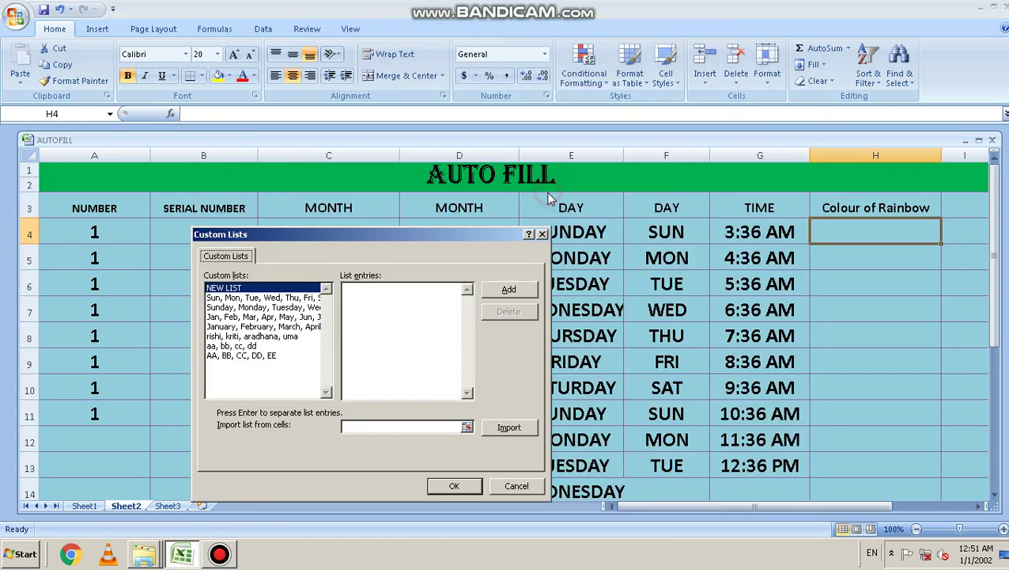
pyautogui.click(366, 297)
pyautogui.write('VIOLE')
pyautogui.write('T')
pyautogui.press('Return')
pyautogui.write('INDIGO ')
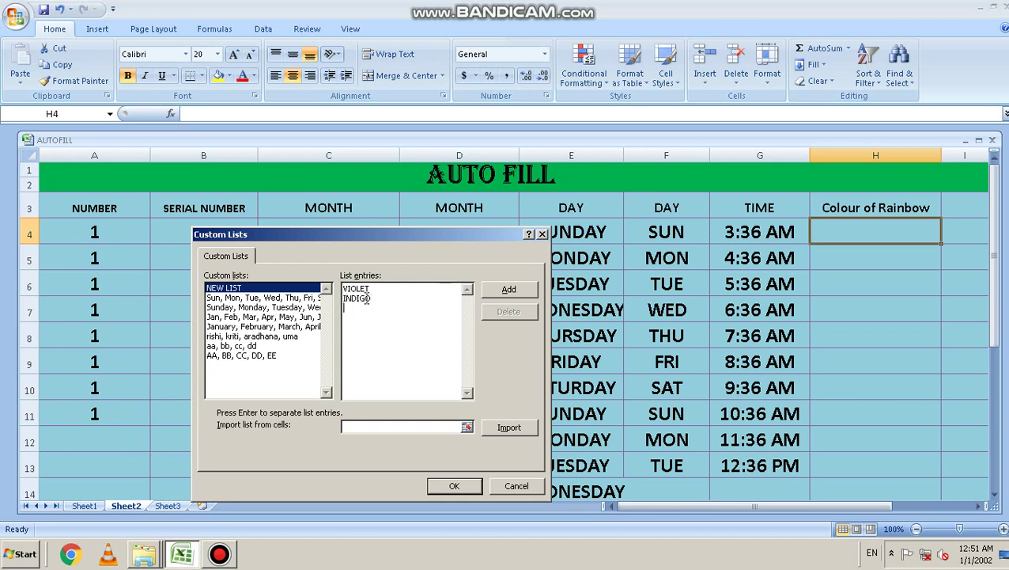
pyautogui.write('BL')
pyautogui.write('U')
pyautogui.write('E ')
pyautogui.write('GR')
pyautogui.write('E')
pyautogui.write('EN ')
pyautogui.write('YE')
pyautogui.write('LLO')
pyautogui.write('W')
pyautogui.press('Return')
pyautogui.write('ORANGE ')
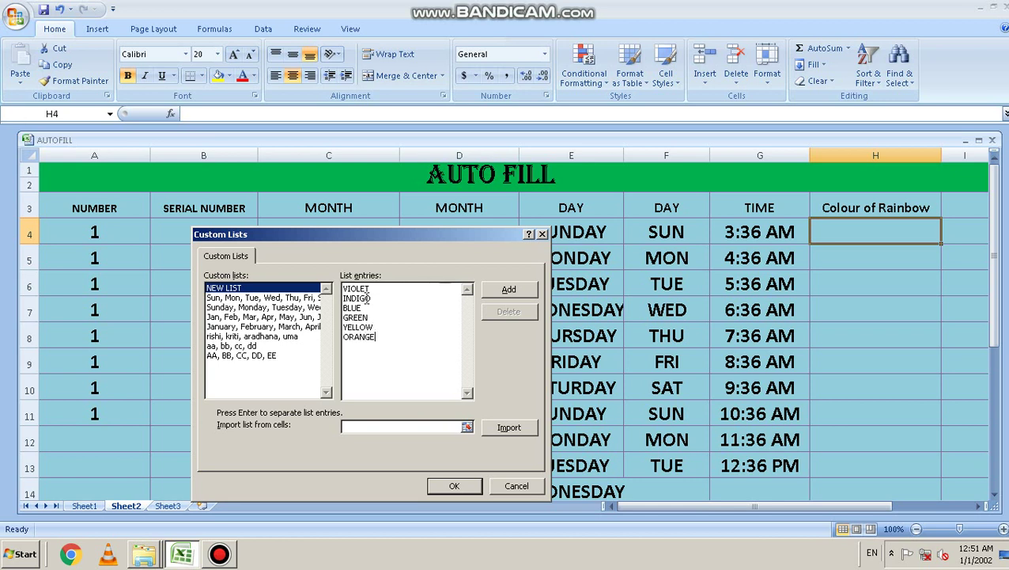
pyautogui.write('RE')
pyautogui.write('D')
# Add the new list and close the Custom Lists and Excel Options dialogs.
pyautogui.click(507, 290)
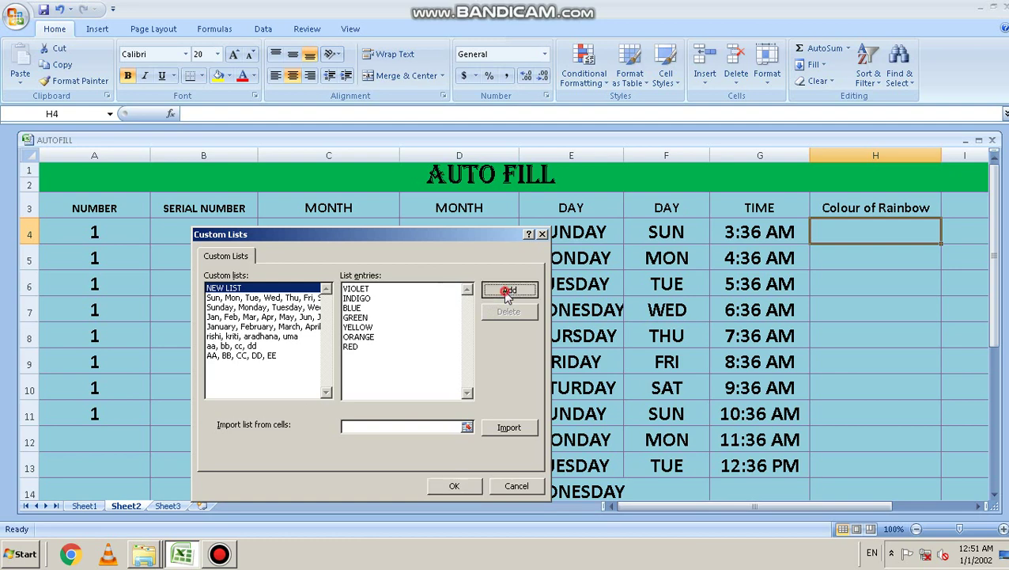
pyautogui.click(448, 488)
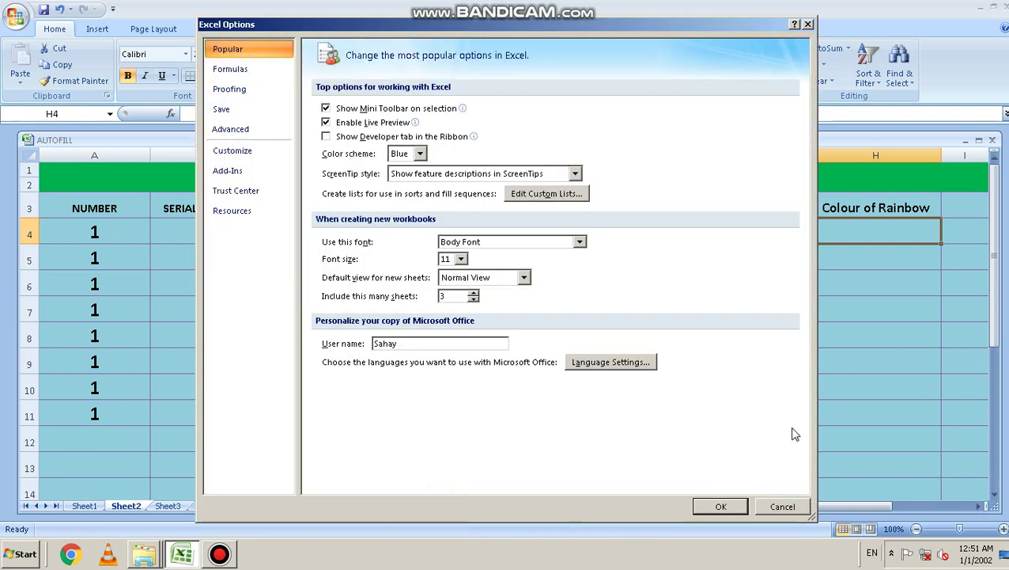
pyautogui.click(721, 506)
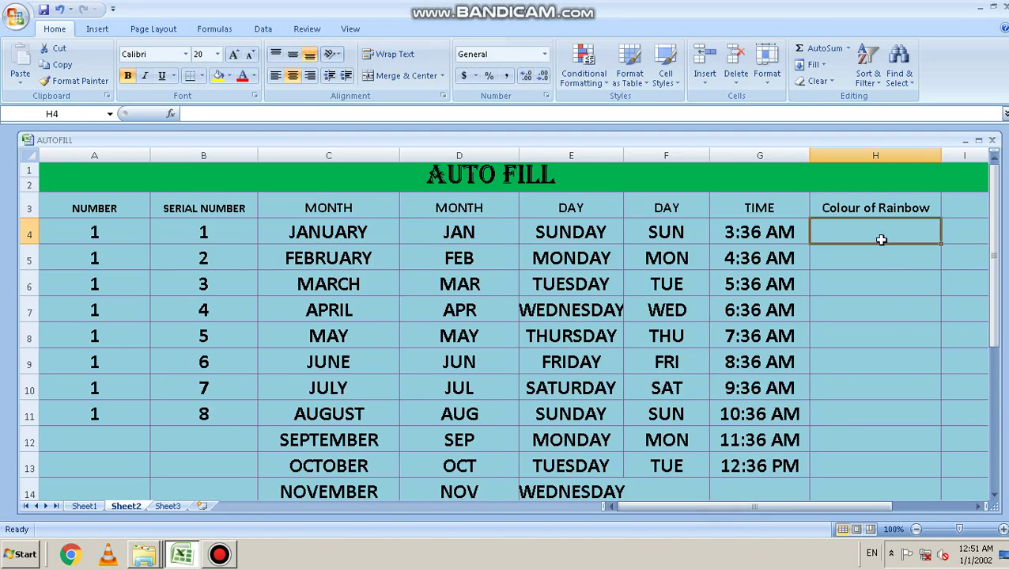
# Type VIOLET in H4 and auto-fill the rainbow colours down to H14.
pyautogui.write('VIOL')
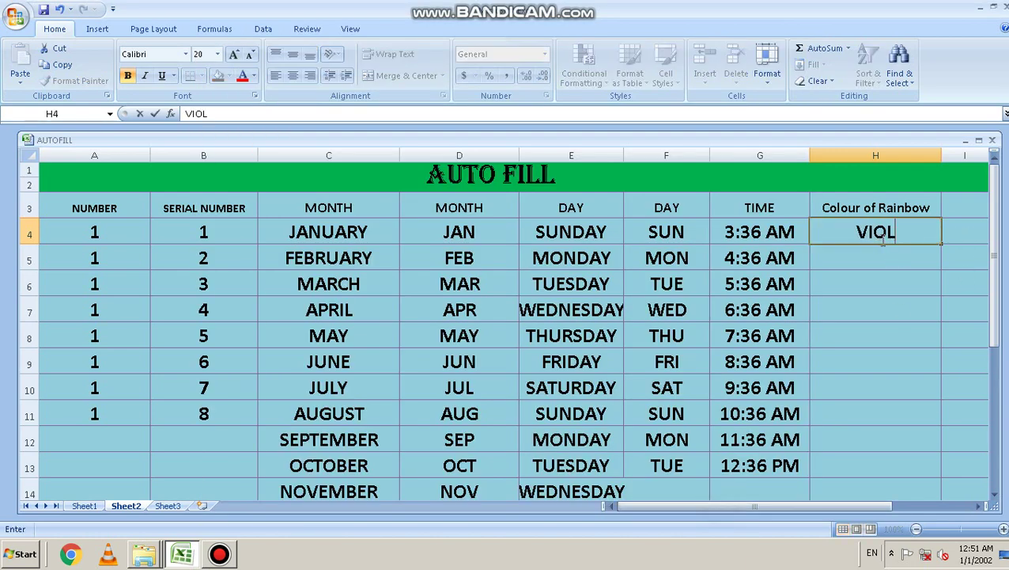
pyautogui.write('ET')
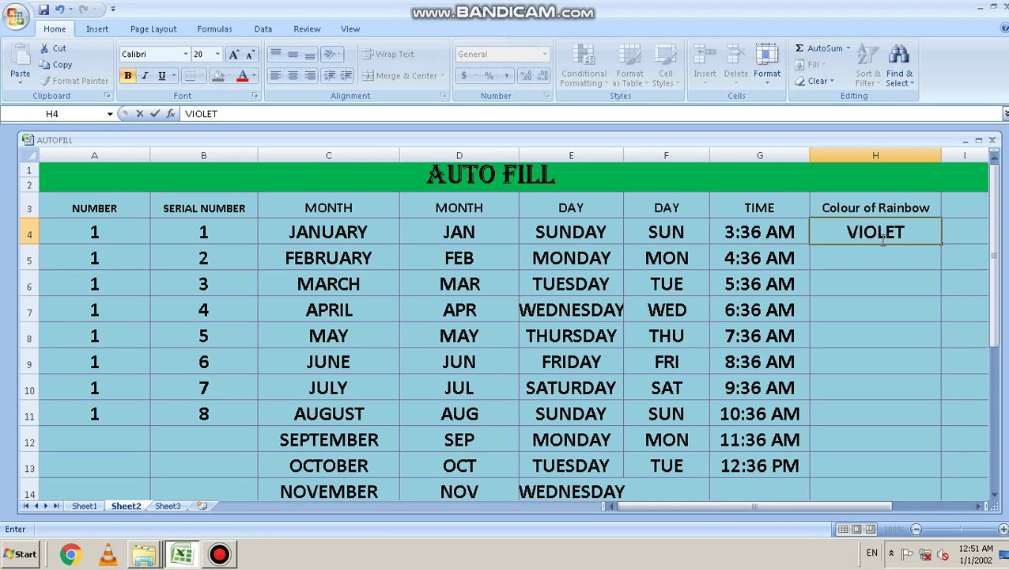
pyautogui.moveTo(942, 245)
pyautogui.mouseDown()
pyautogui.moveTo(937, 488)
pyautogui.moveTo(927, 485)
pyautogui.mouseUp()
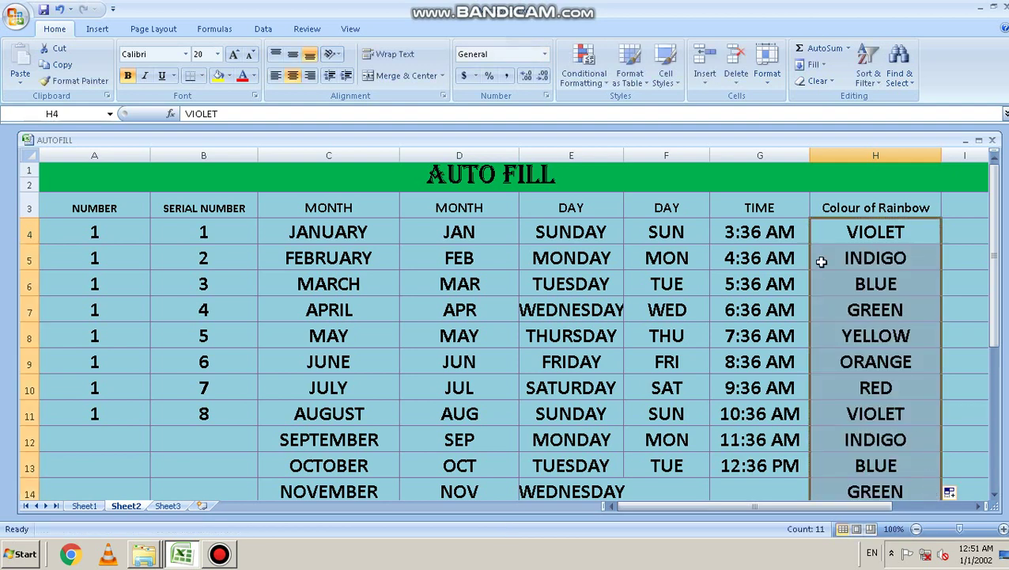